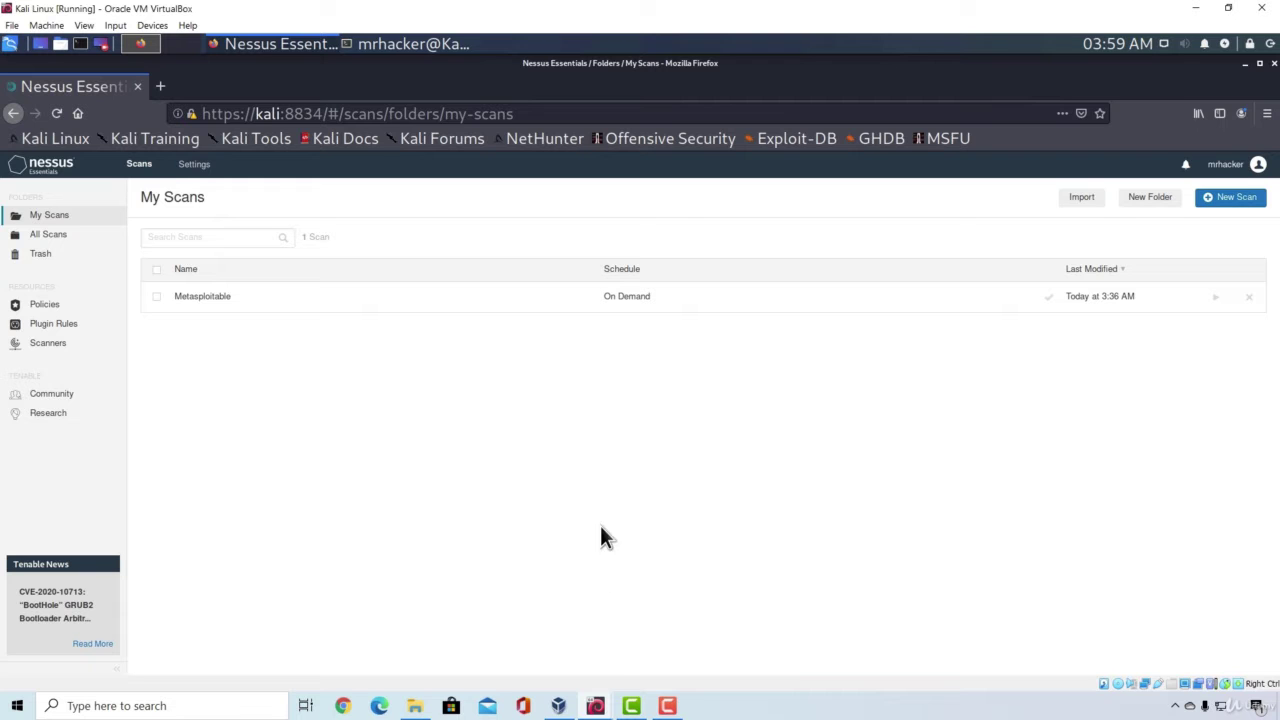
Review the Win7 virtual machine's IP configuration and the open ports in the Kali terminal's Nmap scan report
mouse_move(600, 700)
click(660, 645)
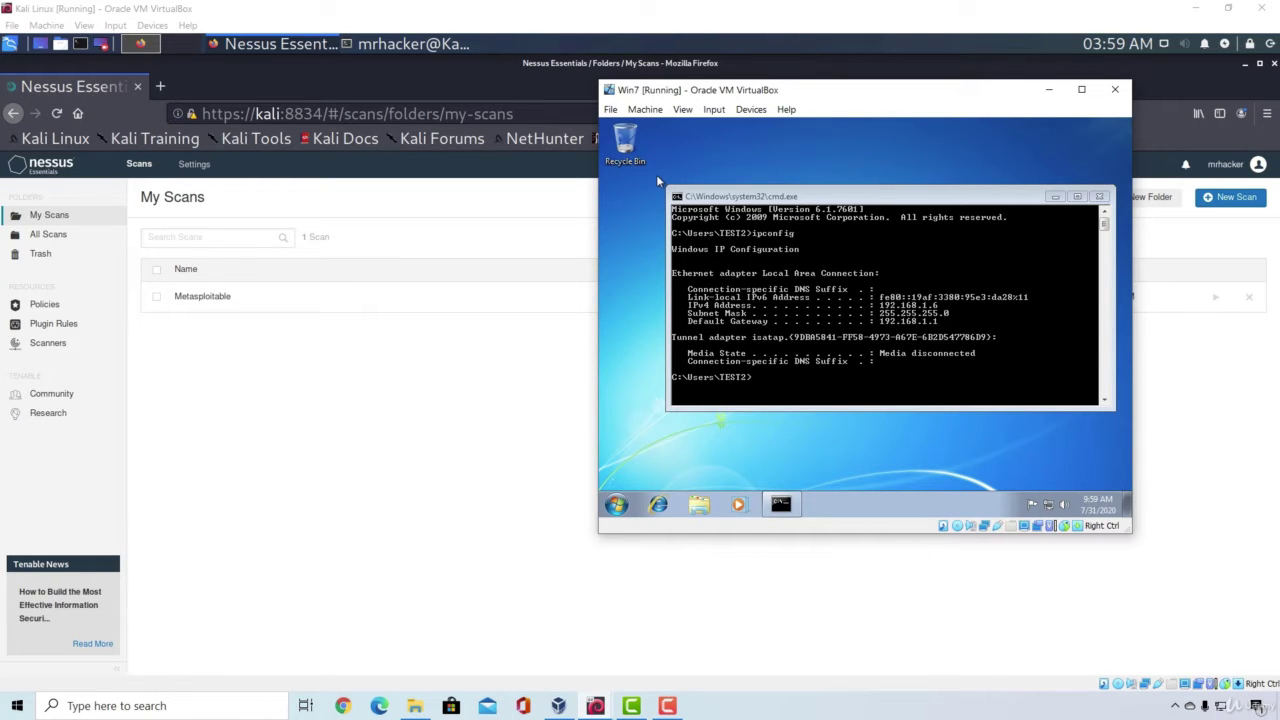
click(410, 48)
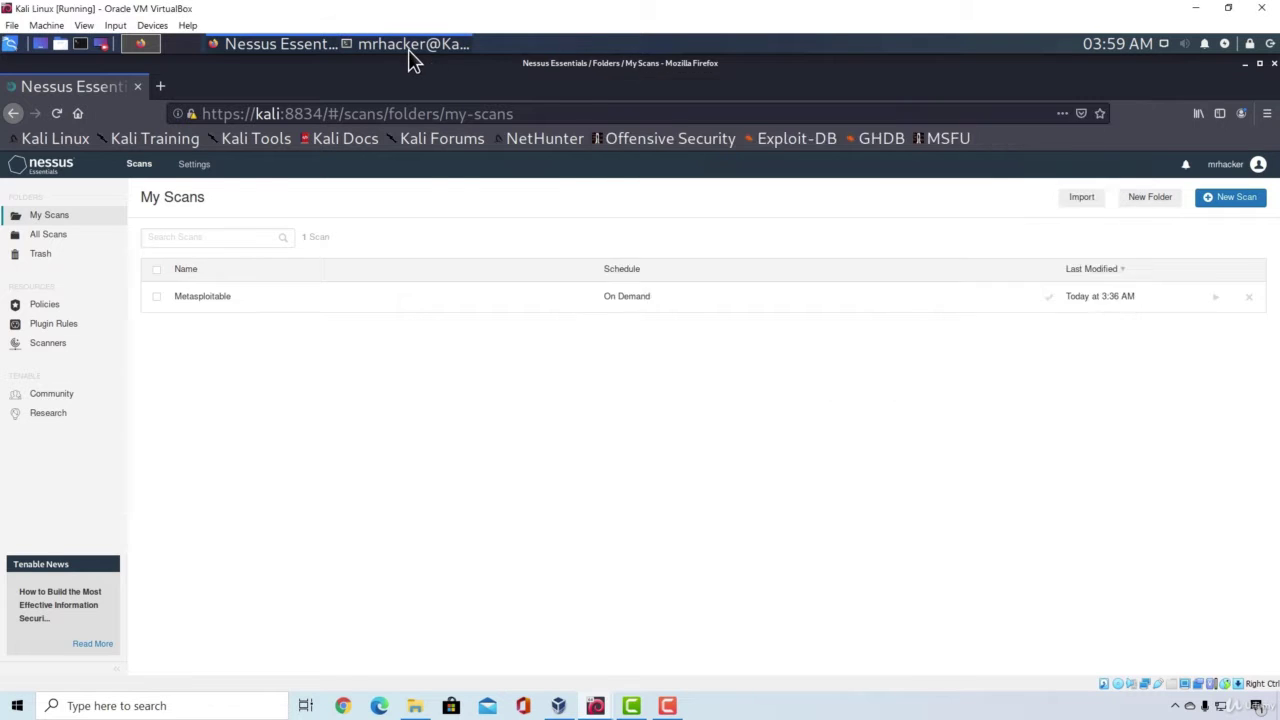
drag(240, 566, 4, 372)
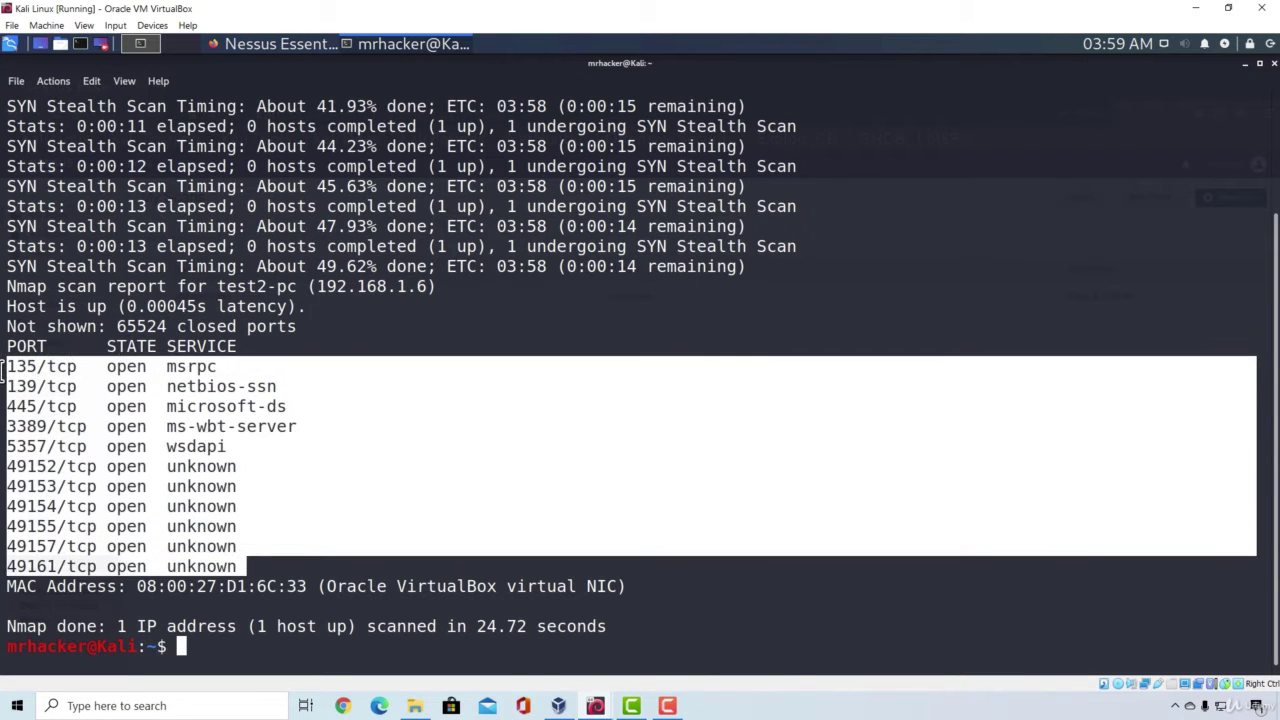
click(349, 486)
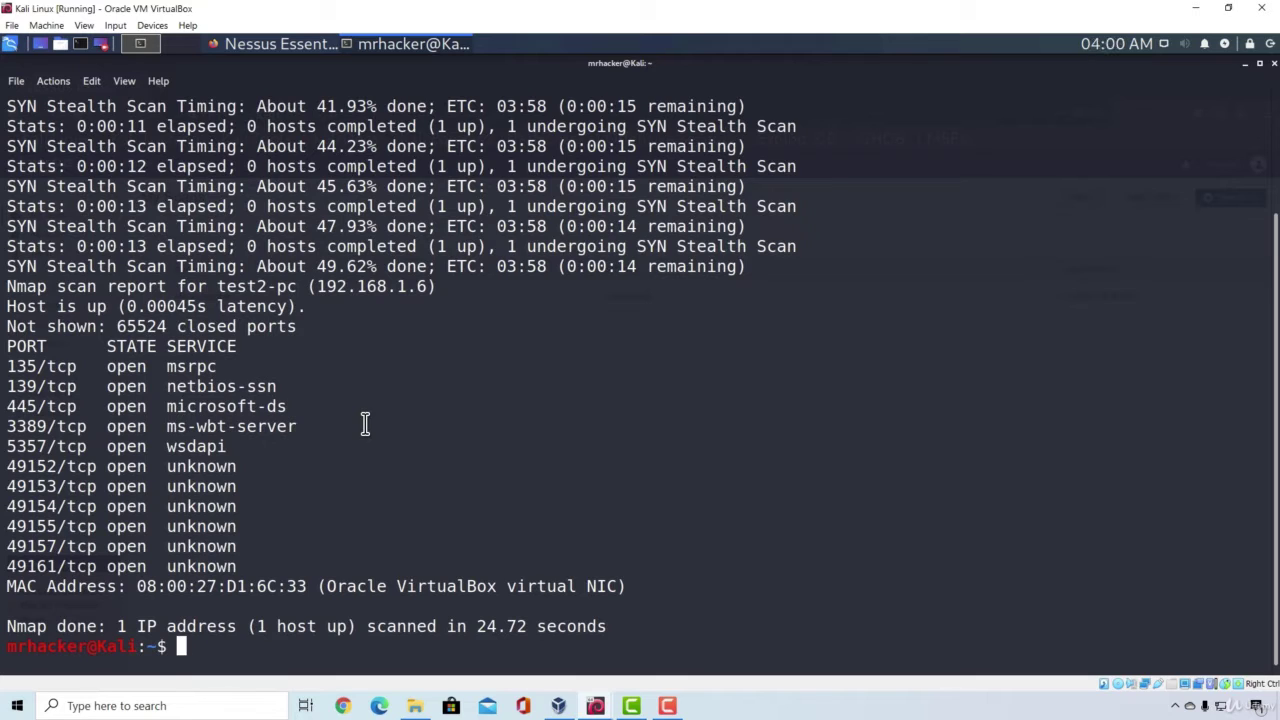
Switch back to Nessus and create a new Basic Network Scan named "Windows 7"
click(268, 44)
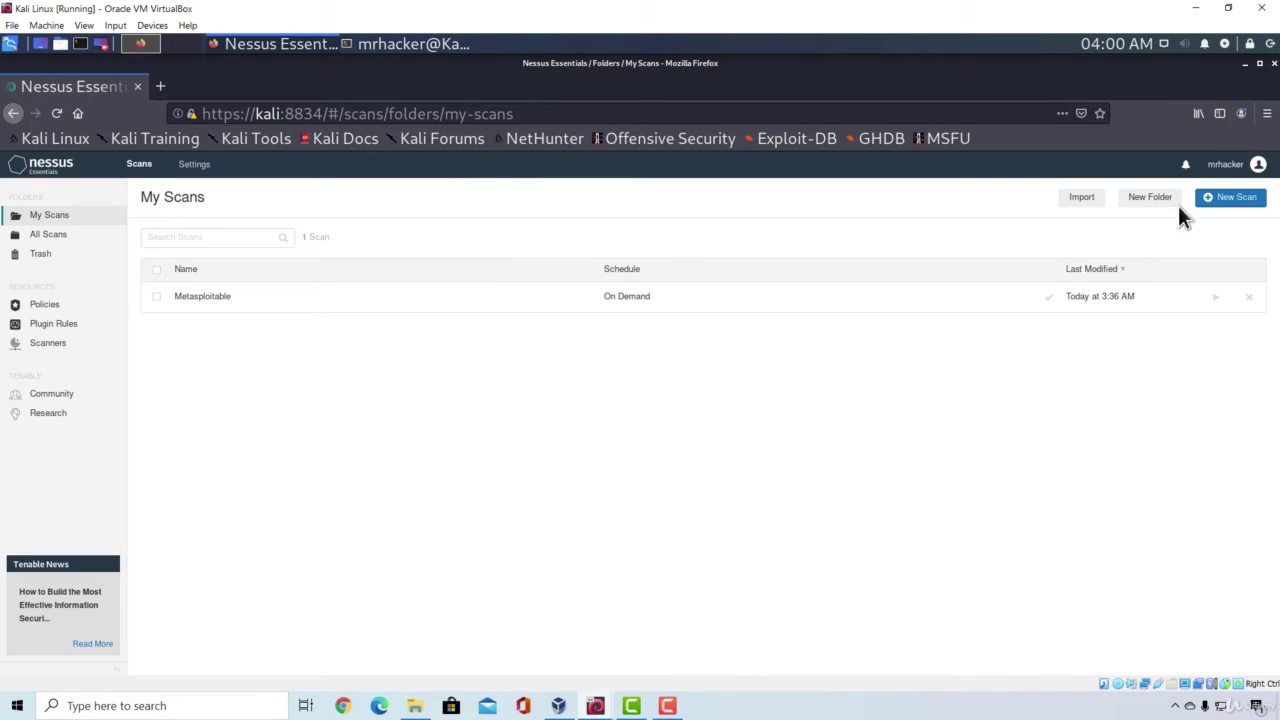
click(1236, 197)
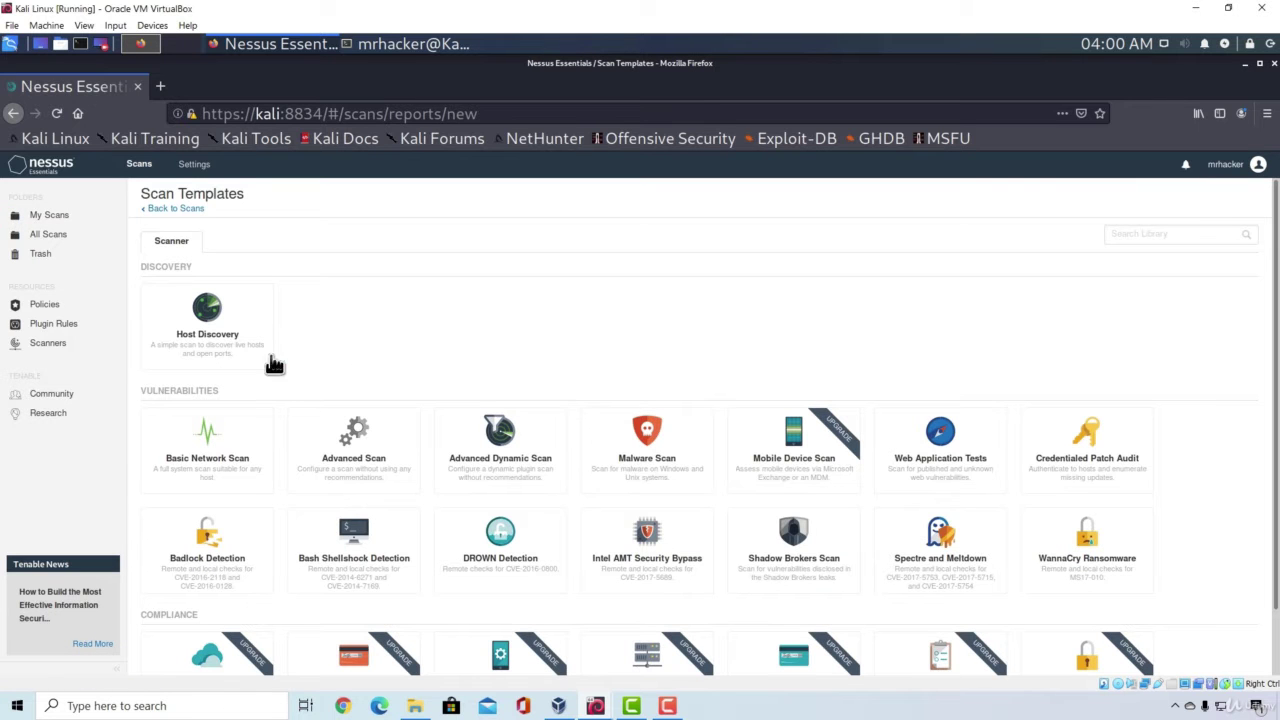
click(190, 450)
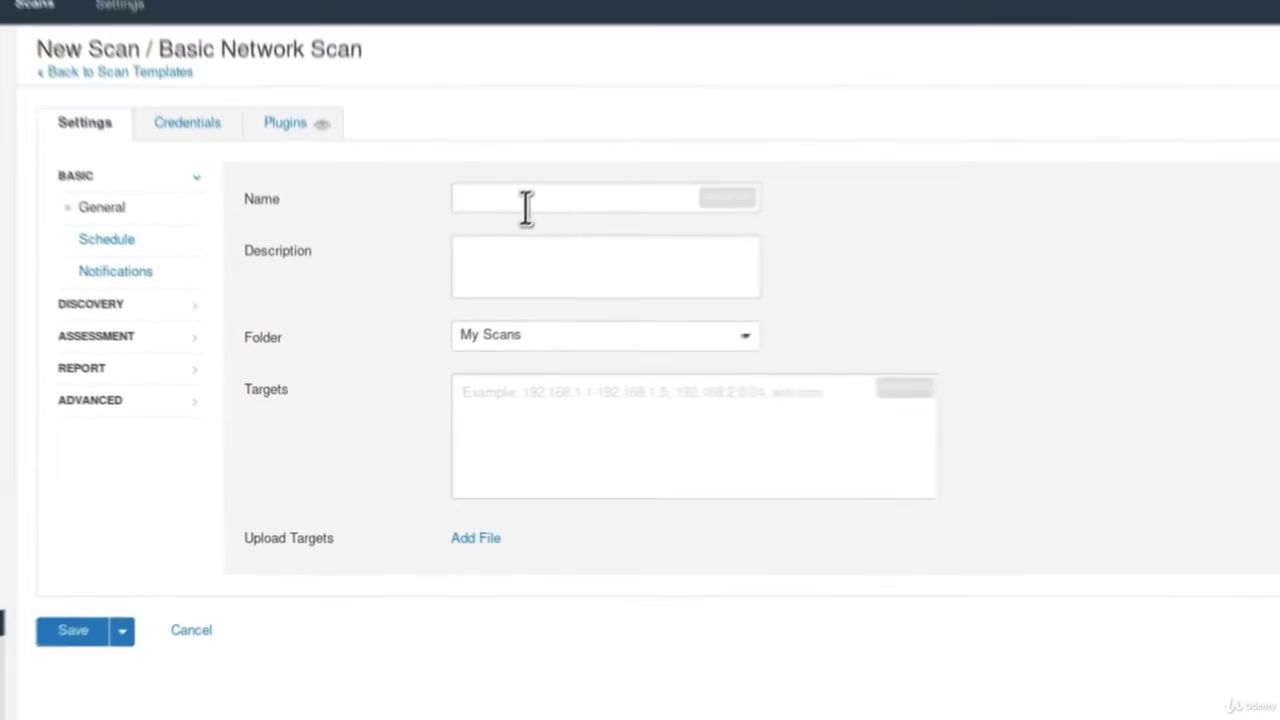
click(461, 295)
text(Windows 7)
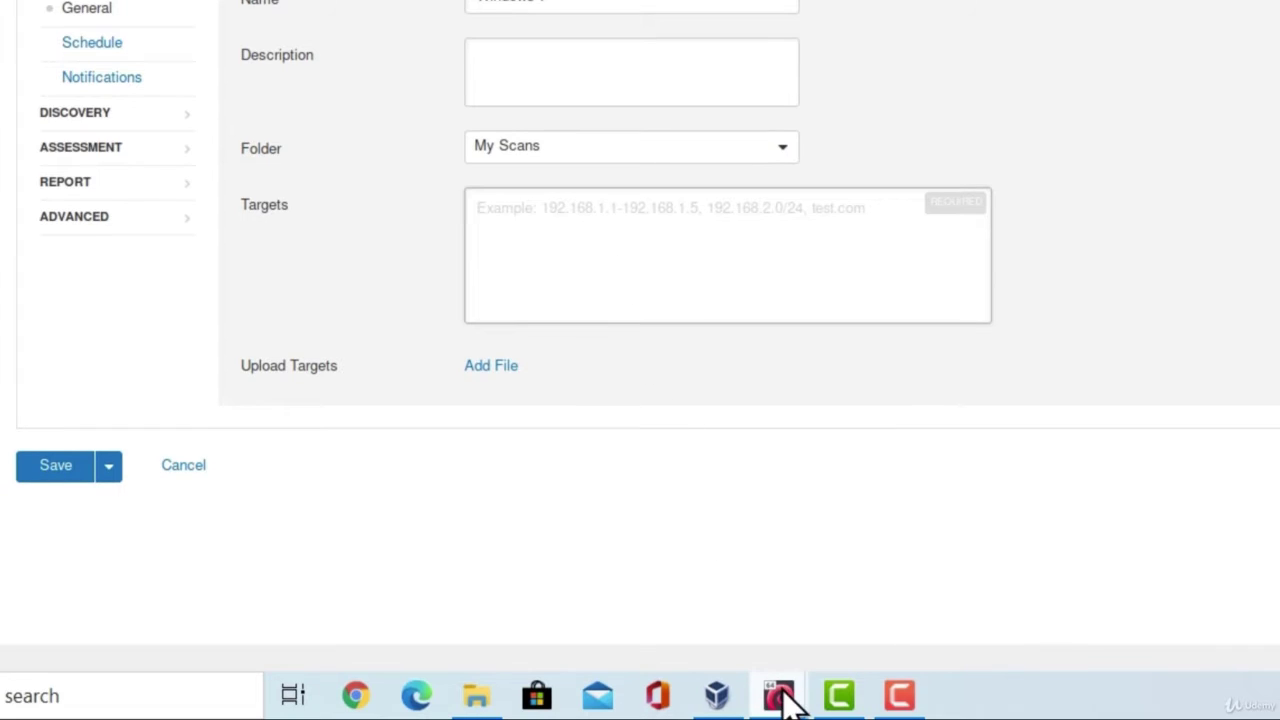
Look up the IPv4 address on the Win7 virtual machine and set the scan's target to 192.168.1.6
click(779, 696)
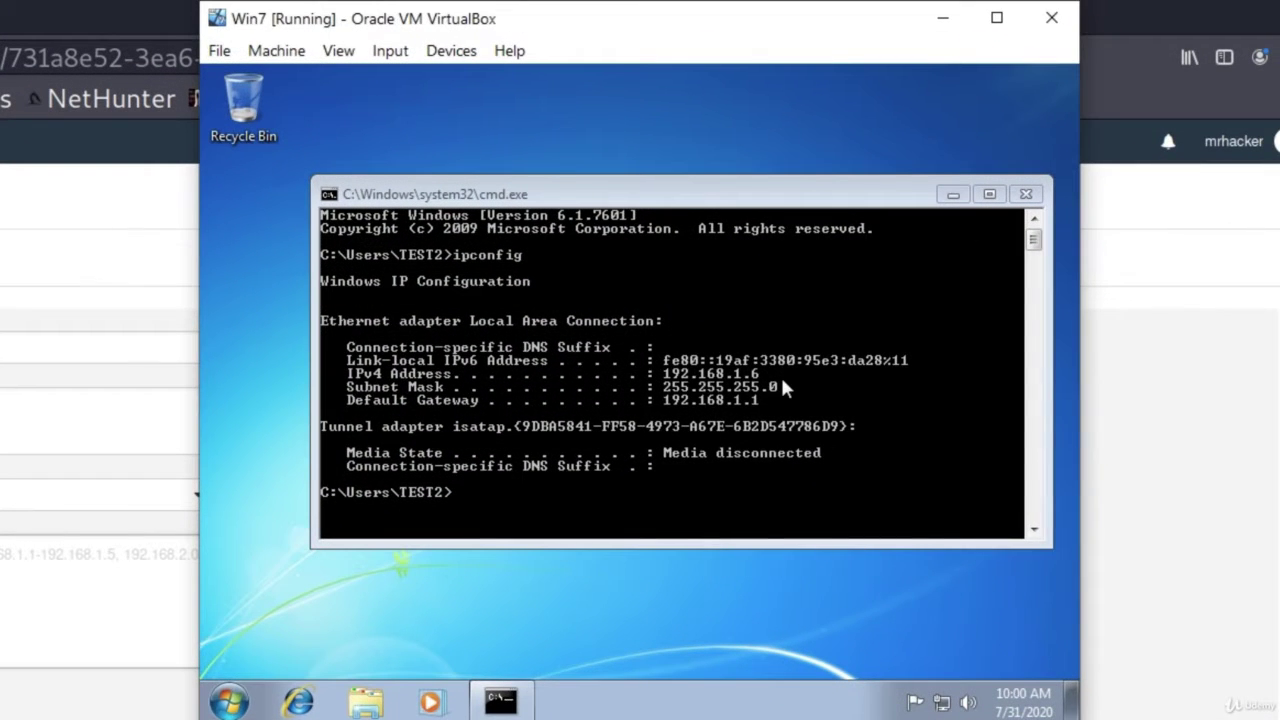
click(3, 606)
text(192.1)
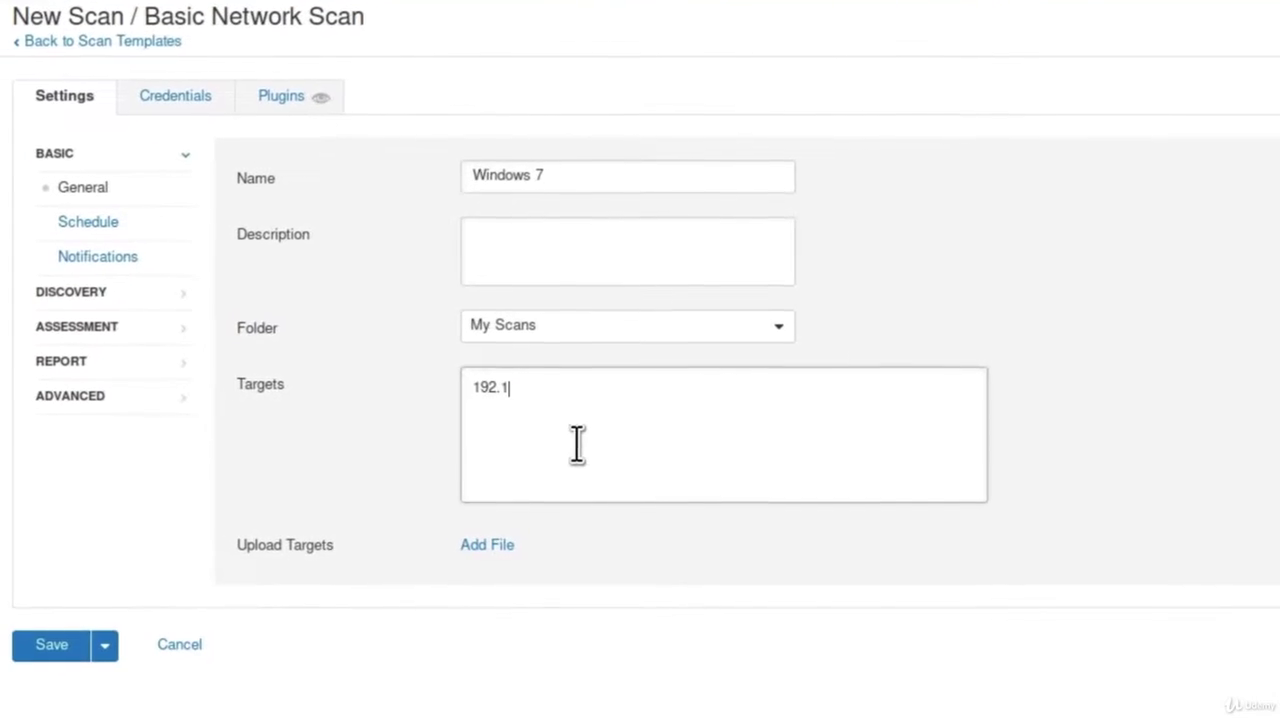
text(68.1.)
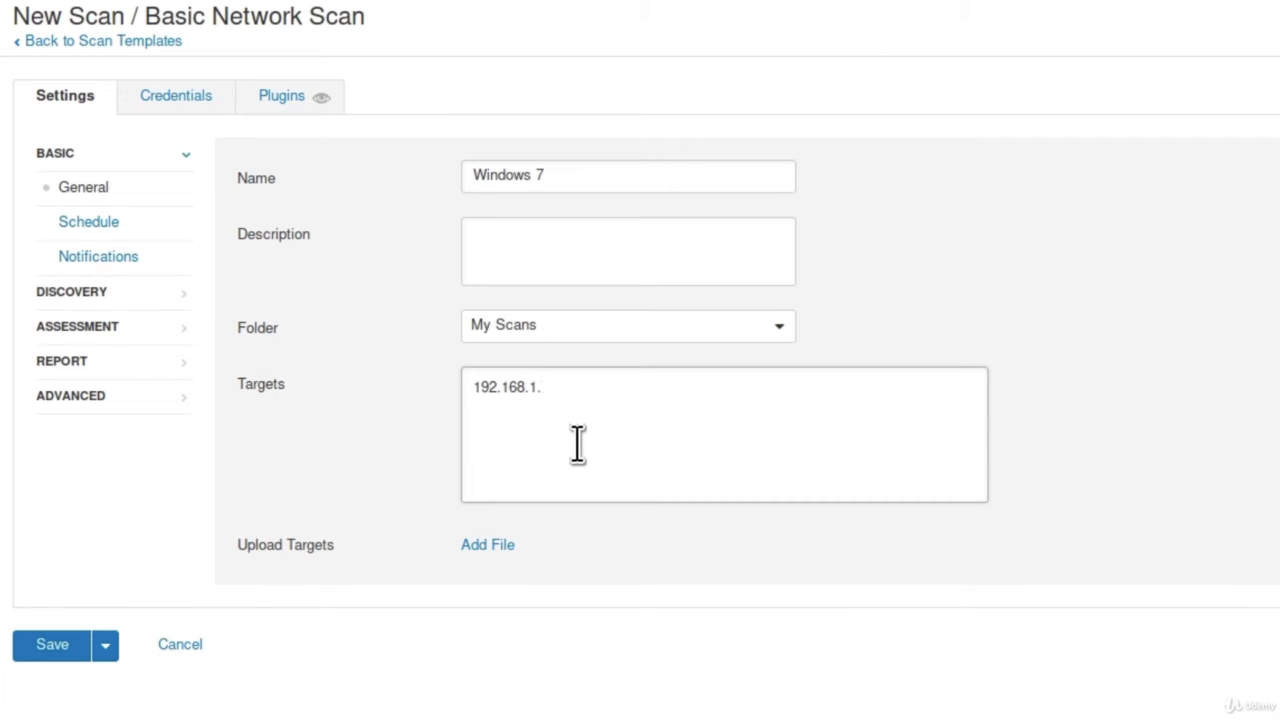
text(6)
Set the scan's discovery scan type to Port scan (all ports)
click(45, 293)
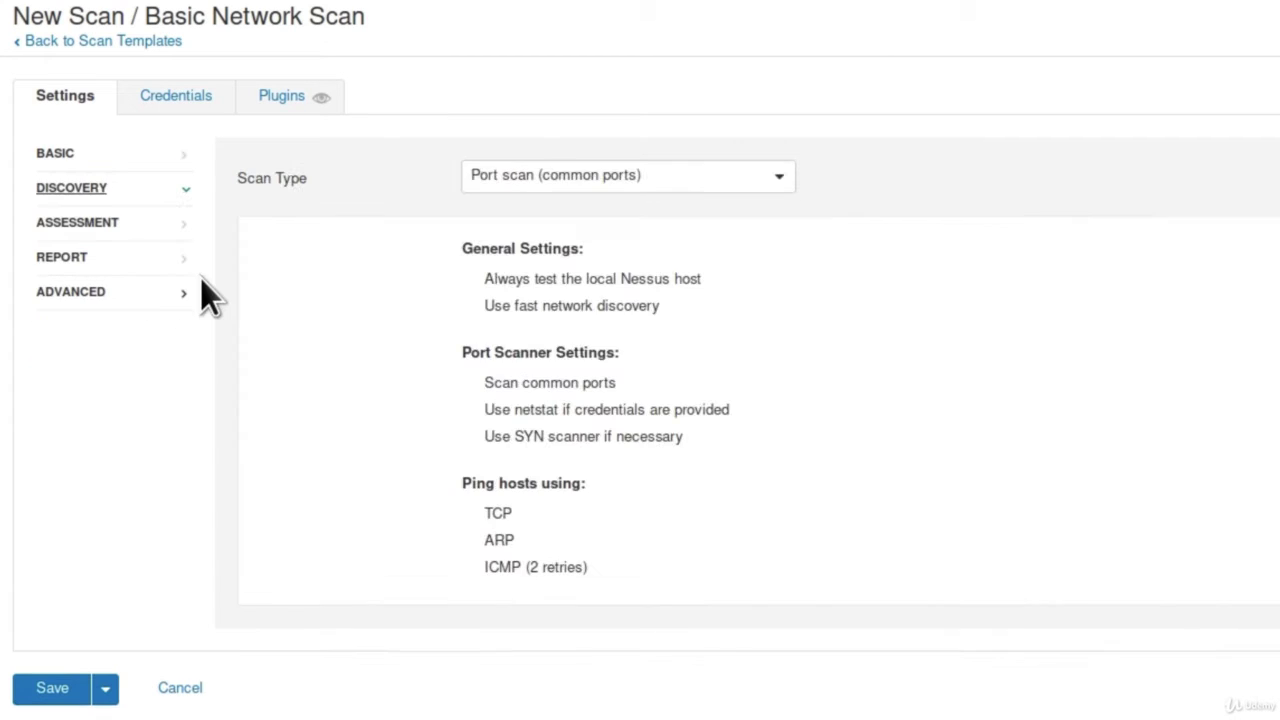
click(586, 180)
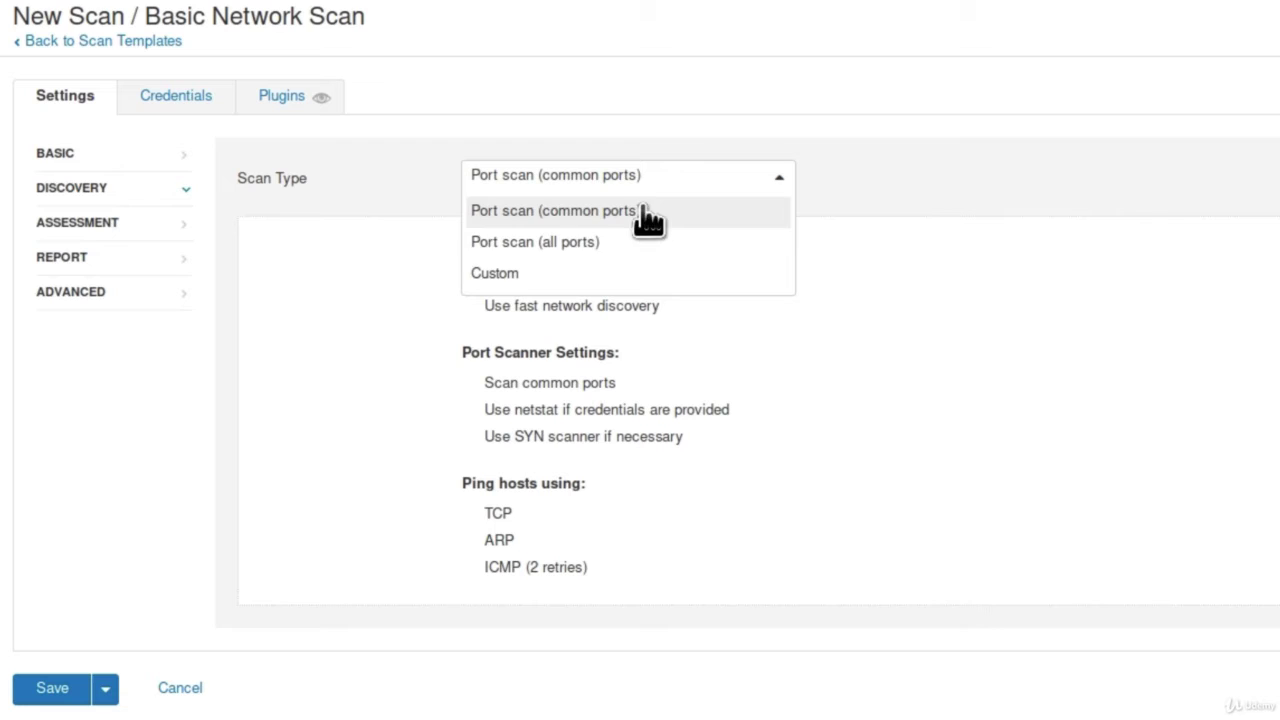
click(477, 251)
Set the scan's assessment scan type to Scan for known web vulnerabilities
click(178, 222)
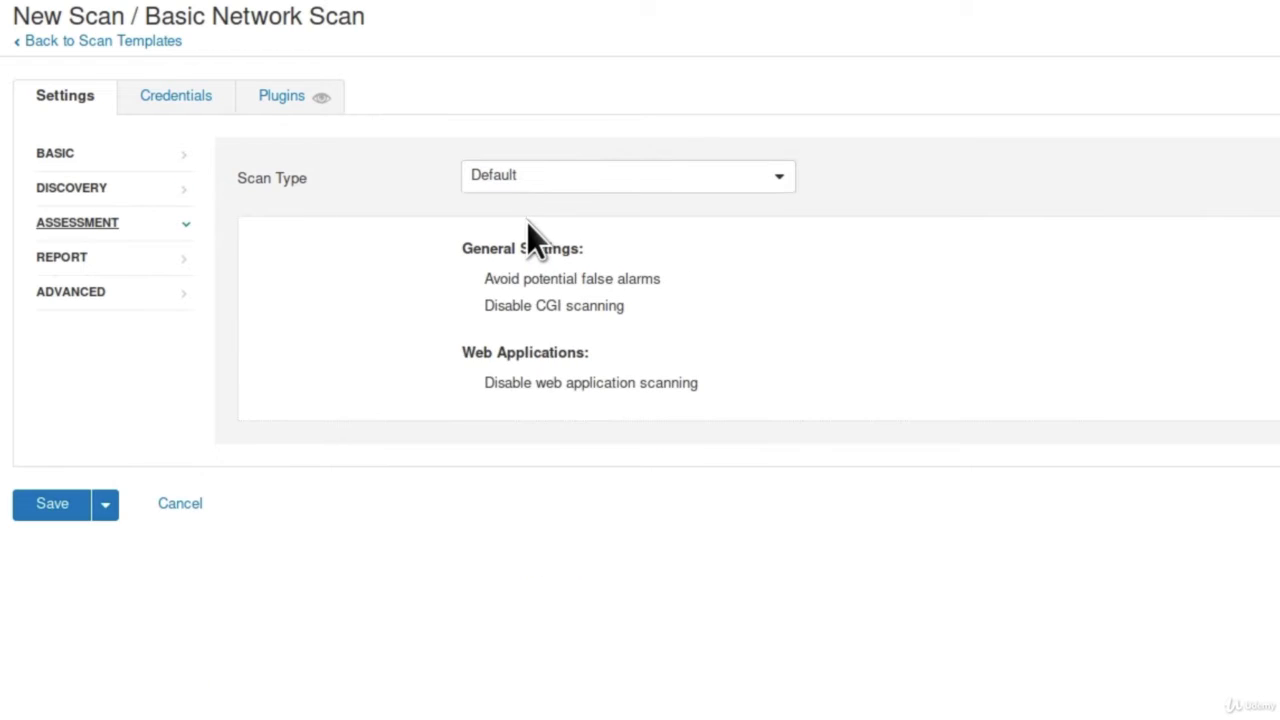
click(540, 177)
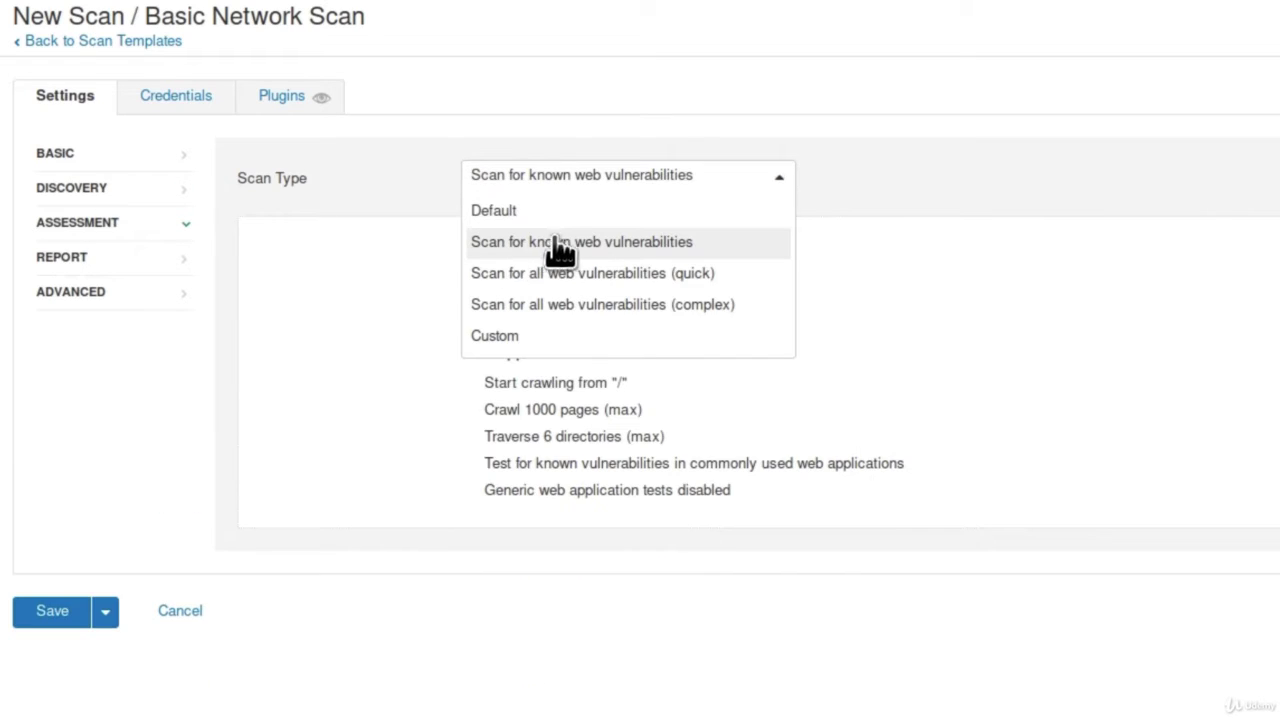
click(648, 245)
Check the report and advanced settings, keeping their defaults, and save and launch the Windows 7 scan
click(130, 257)
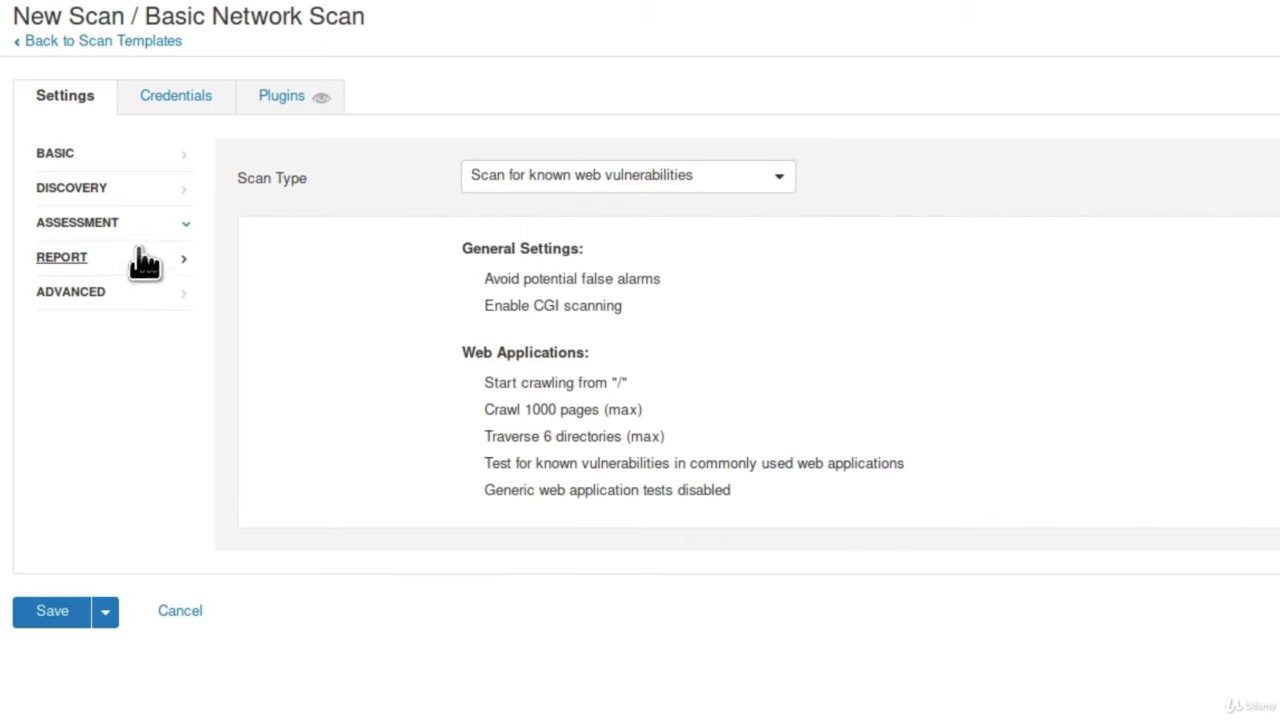
click(63, 294)
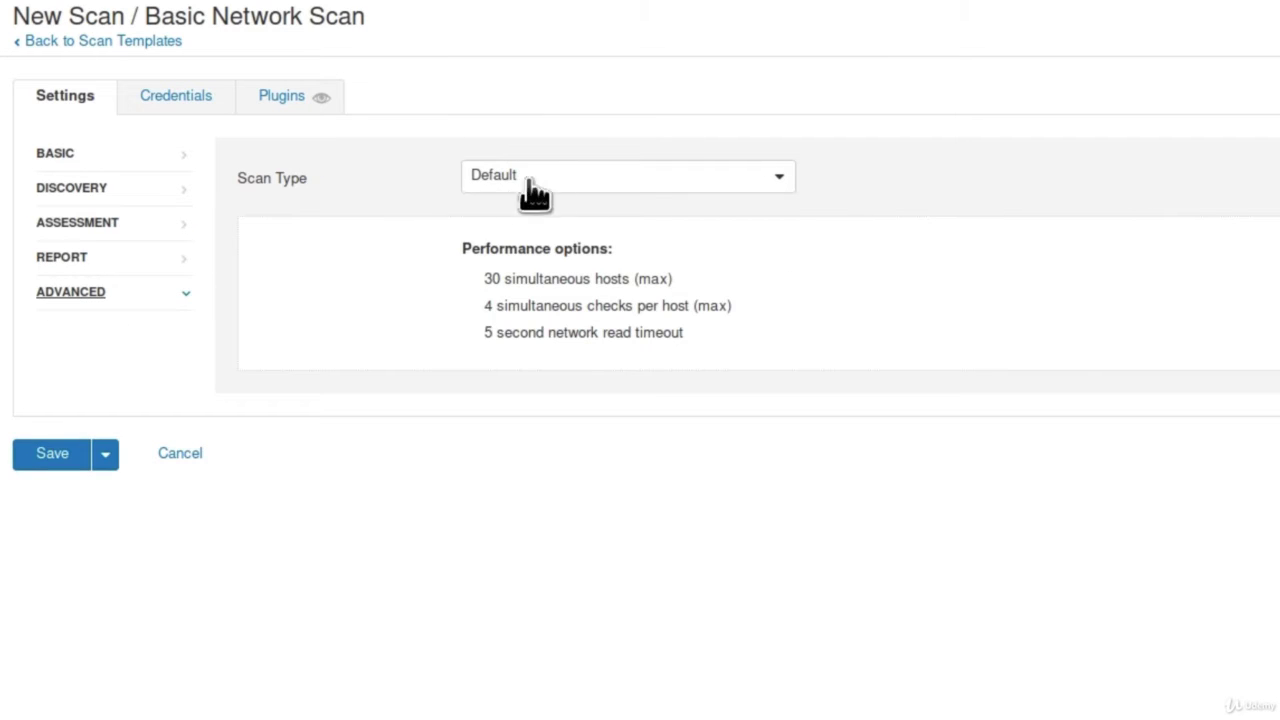
click(40, 455)
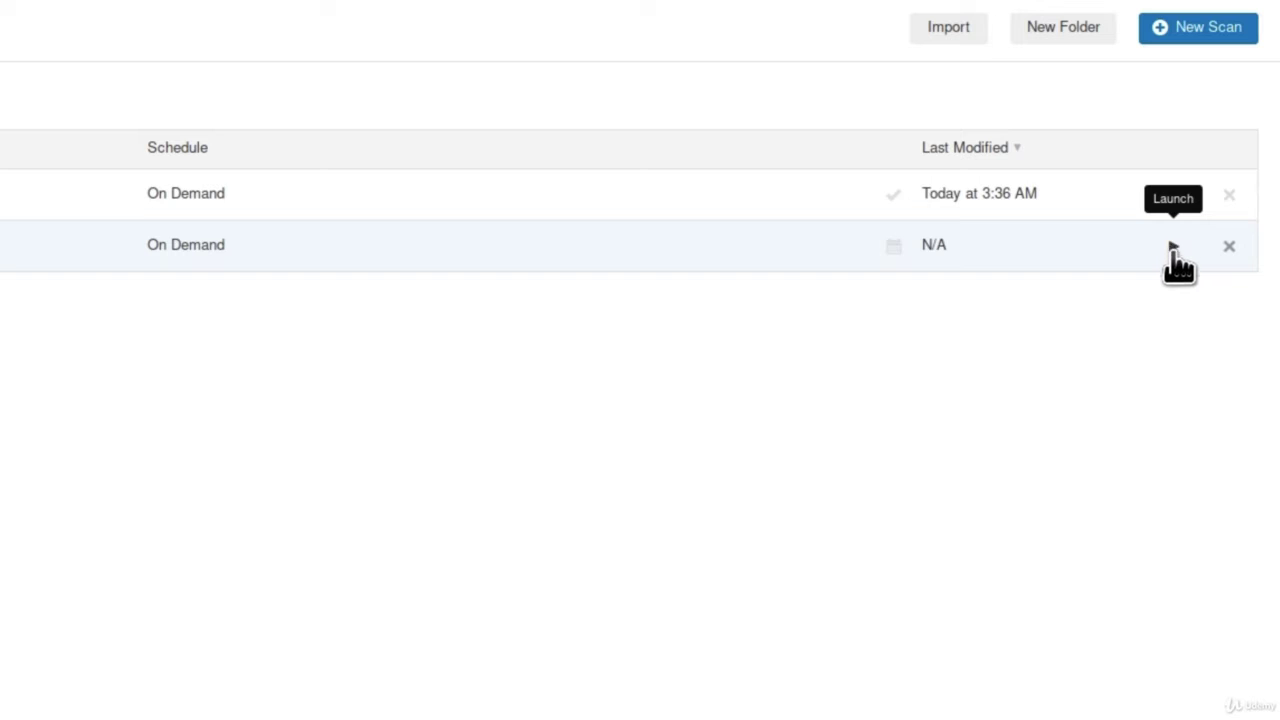
click(1172, 246)
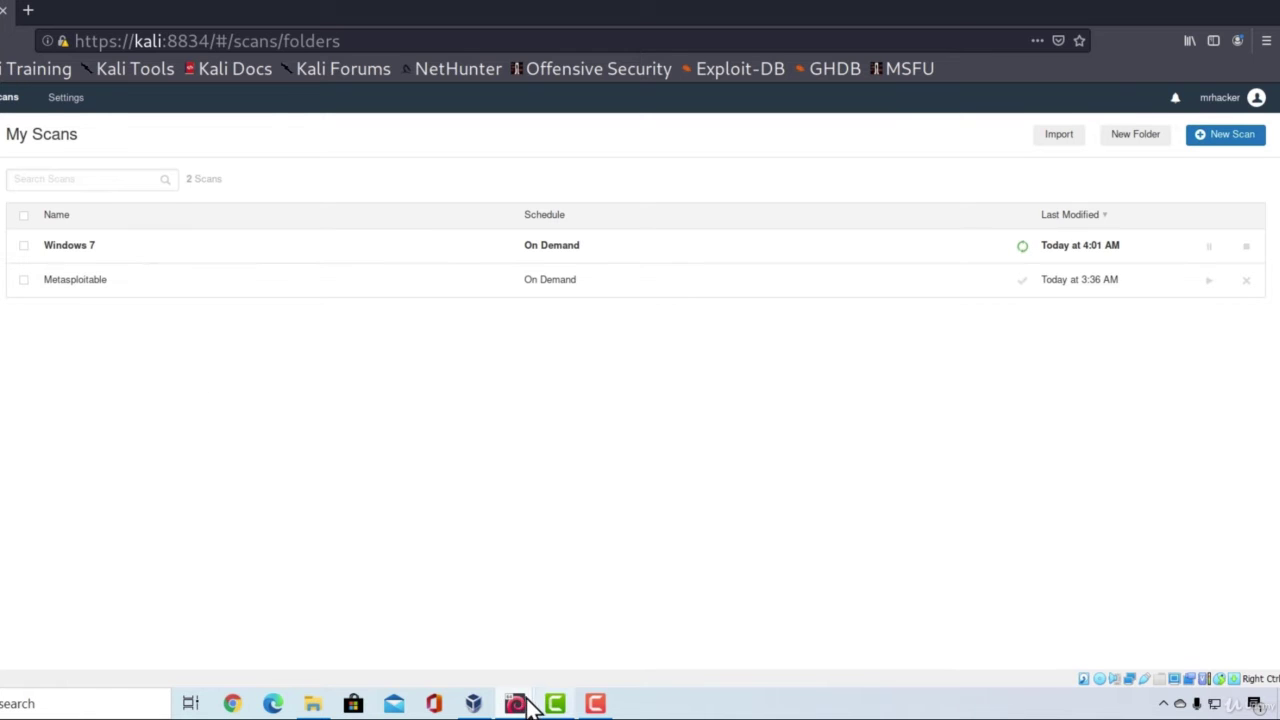
Look at the Win7 virtual machine, check the running Windows 7 scan's interim host results, and return to the scan list
mouse_move(553, 700)
click(607, 635)
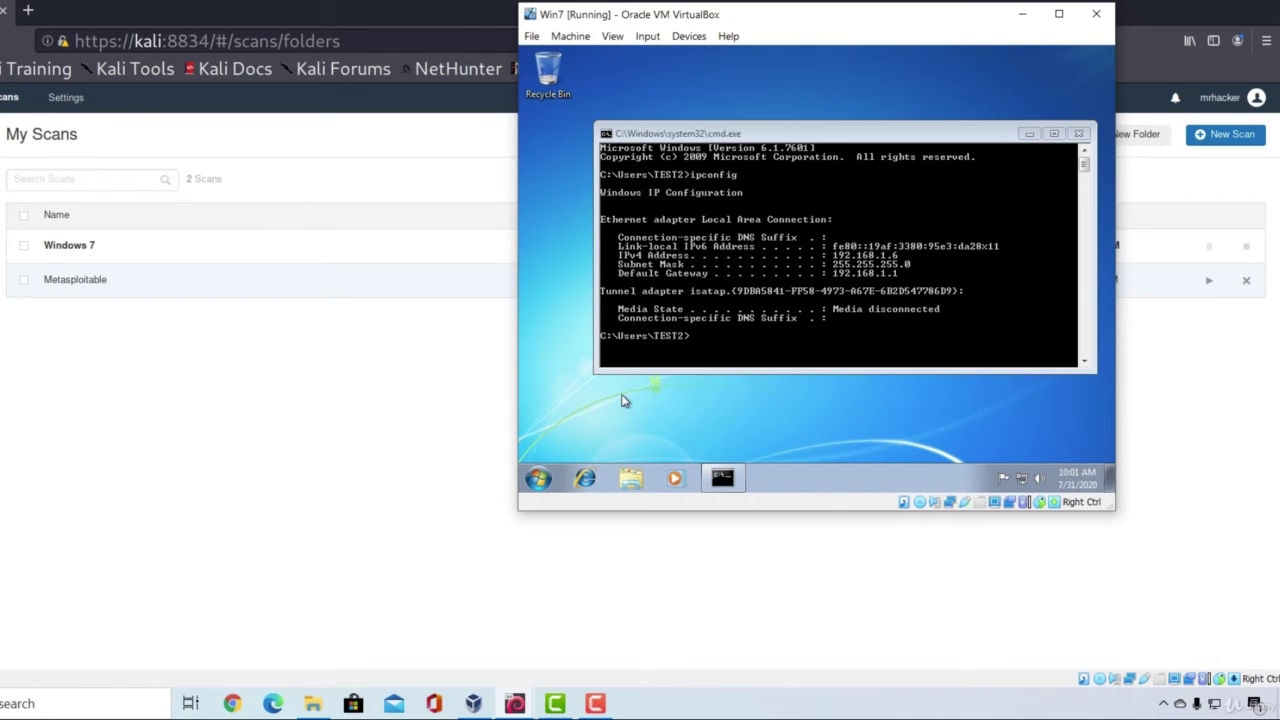
click(249, 443)
click(326, 252)
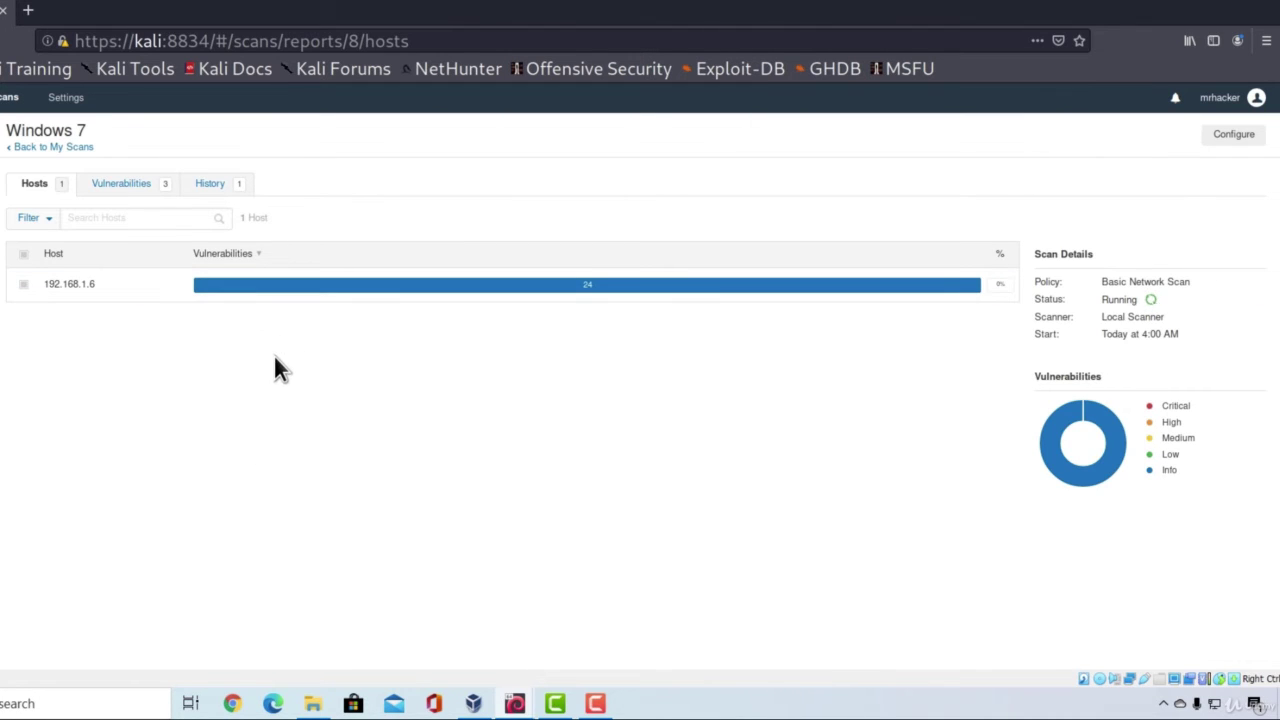
key(alt+Left)
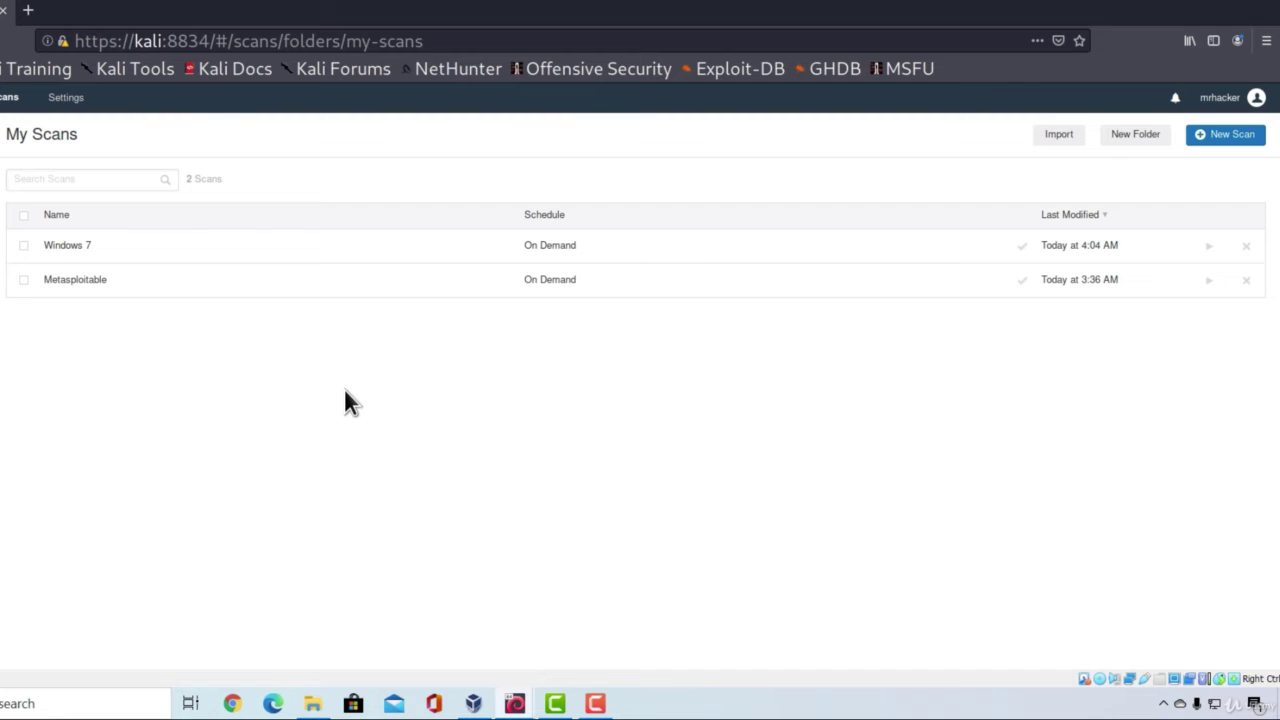
Open the finished Windows 7 scan and view the vulnerability list for host 192.168.1.6
click(220, 246)
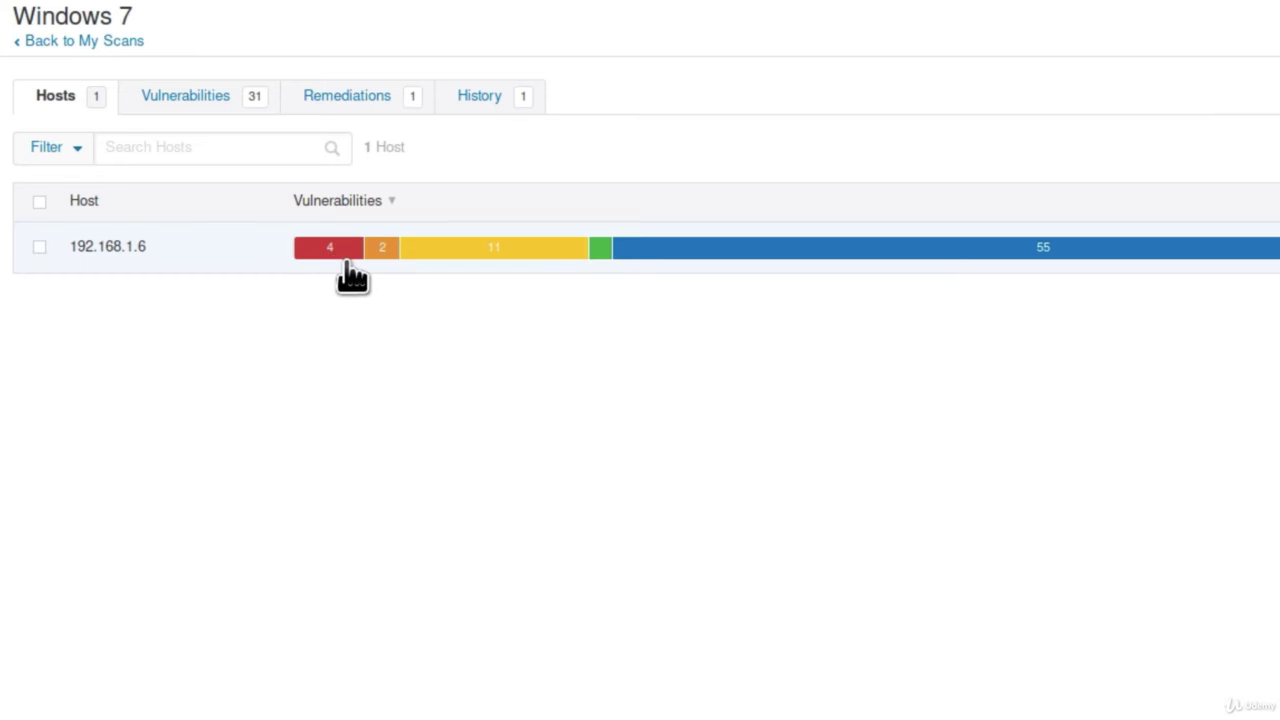
mouse_move(376, 260)
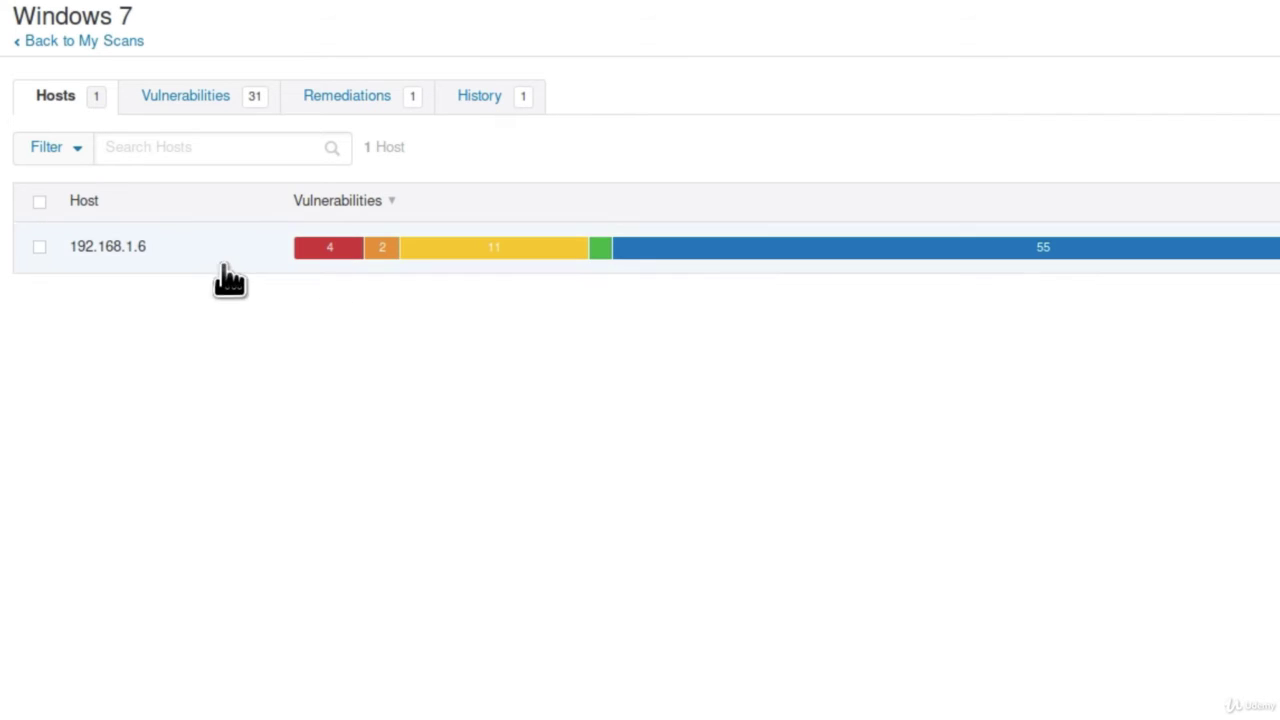
click(325, 248)
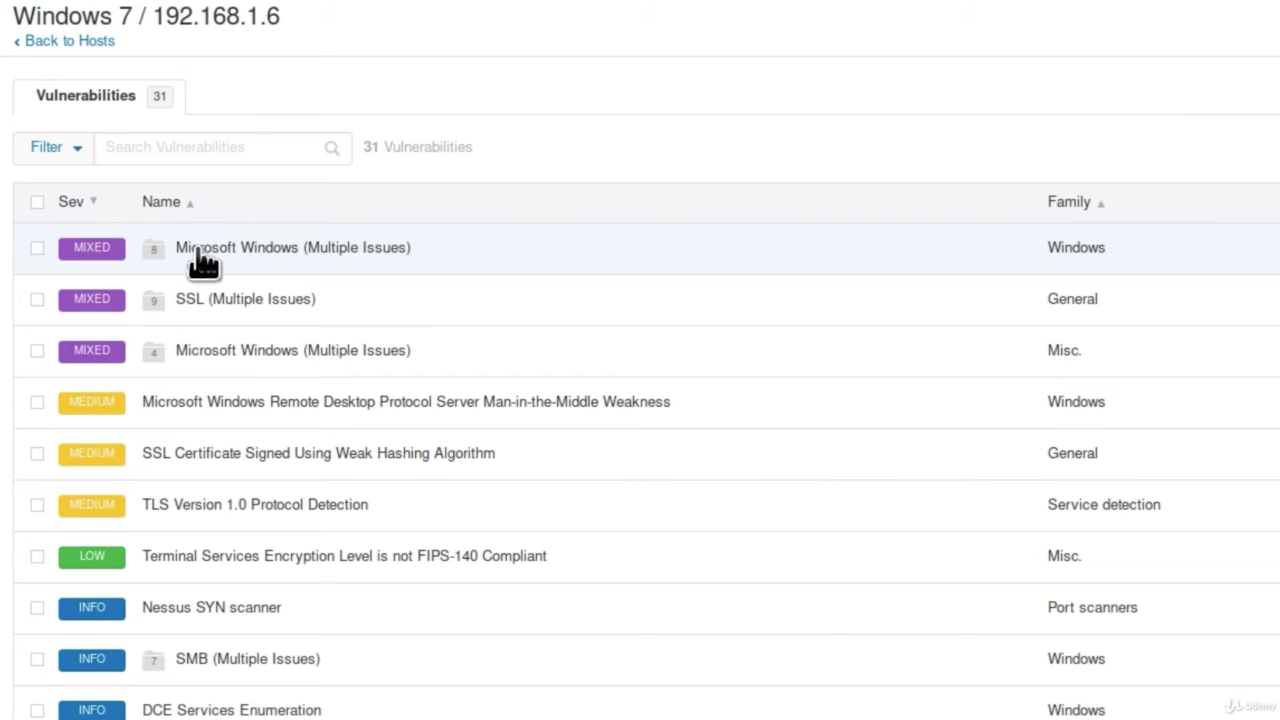
Read the Unsupported Windows OS (remote) finding in the Windows-family Microsoft Windows (Multiple Issues) group and return to the group
click(296, 262)
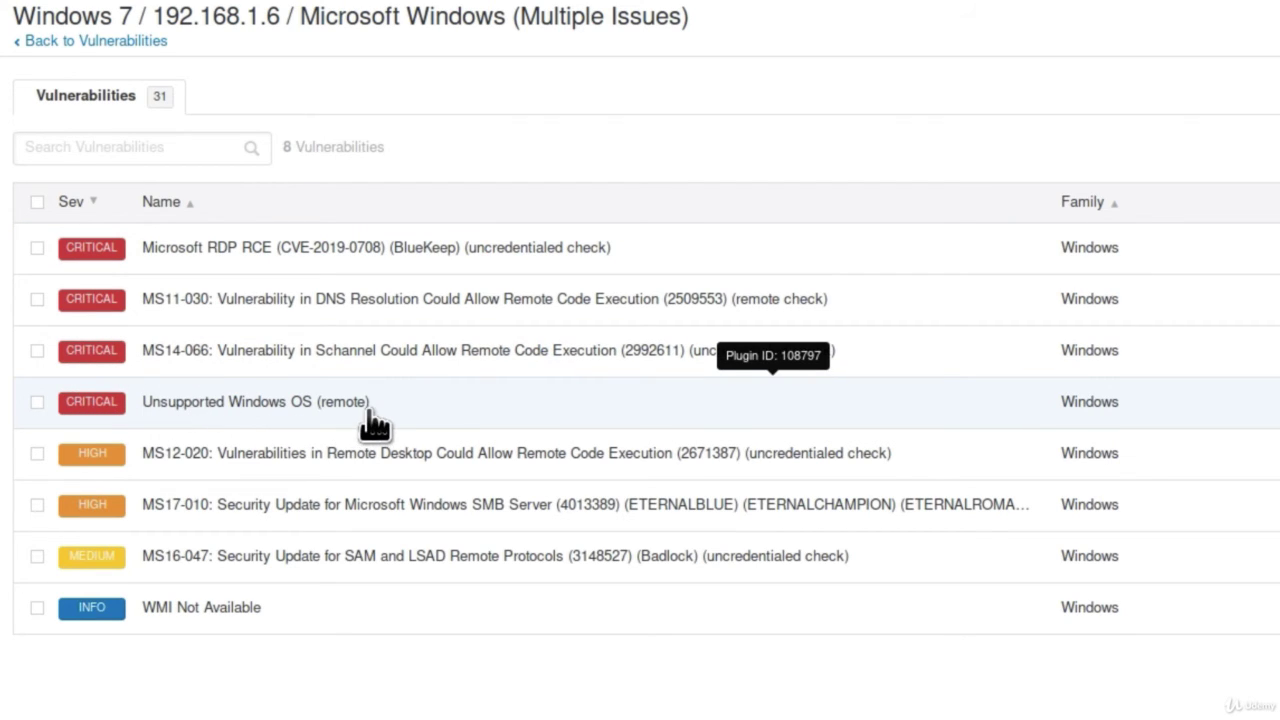
click(334, 424)
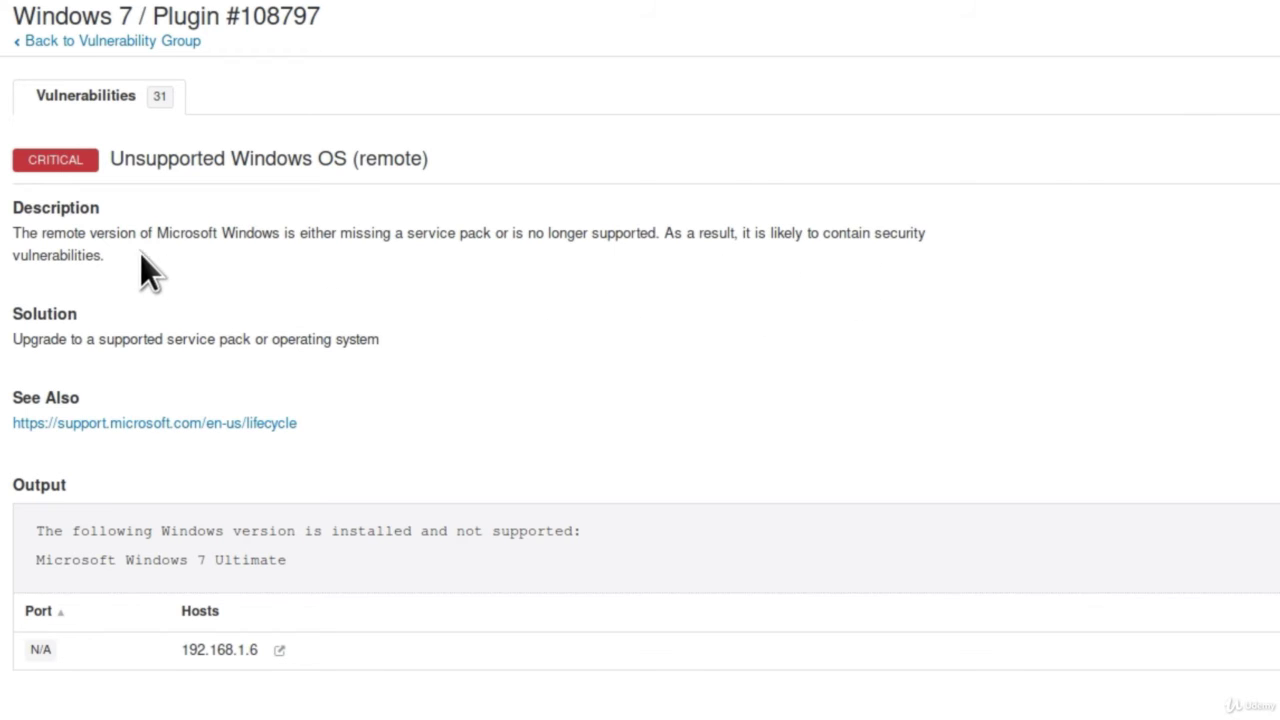
click(110, 42)
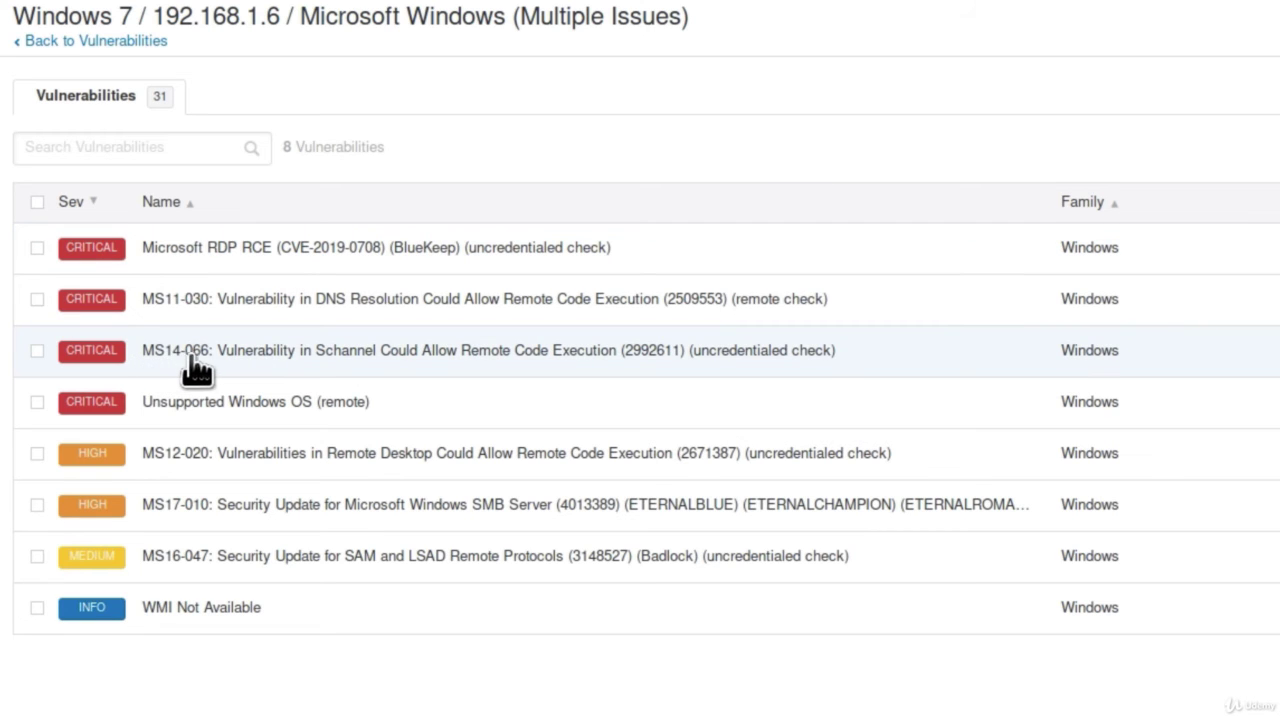
Read the MS14-066 Schannel finding's description, exploit and reference information, and return to the vulnerability group
click(216, 358)
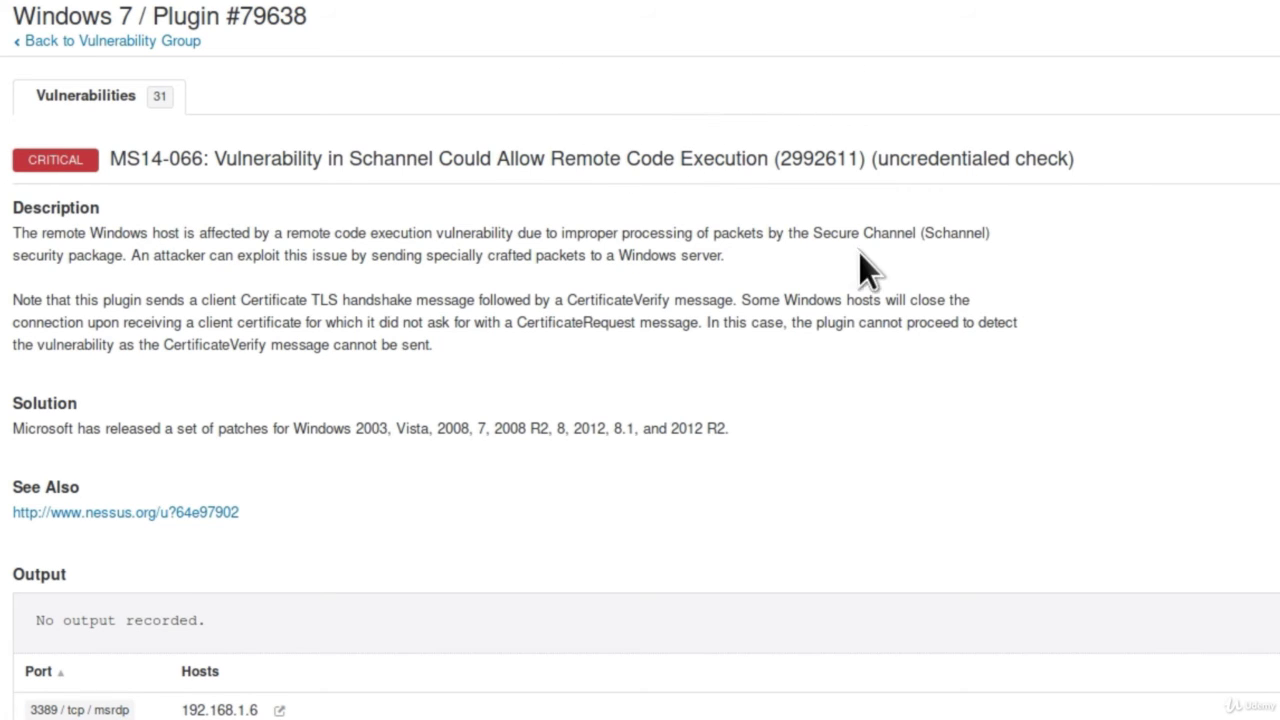
scroll(870, 267, down, 5)
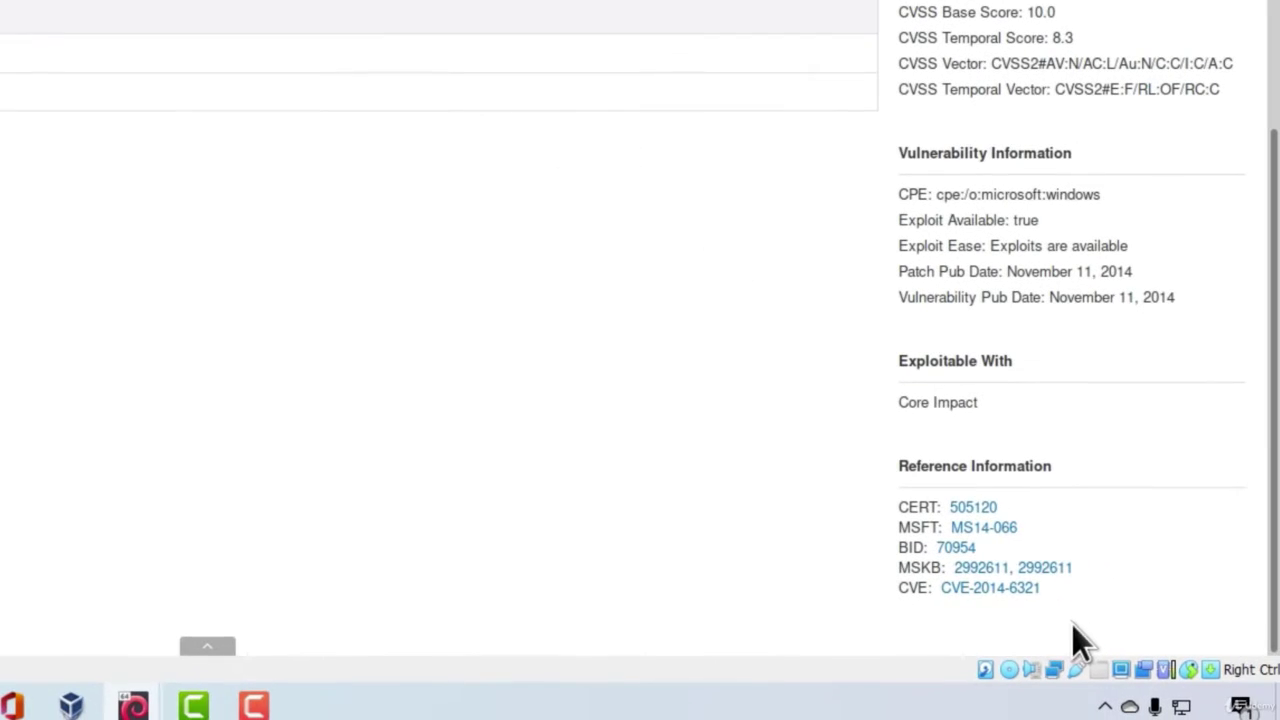
drag(1073, 611, 897, 514)
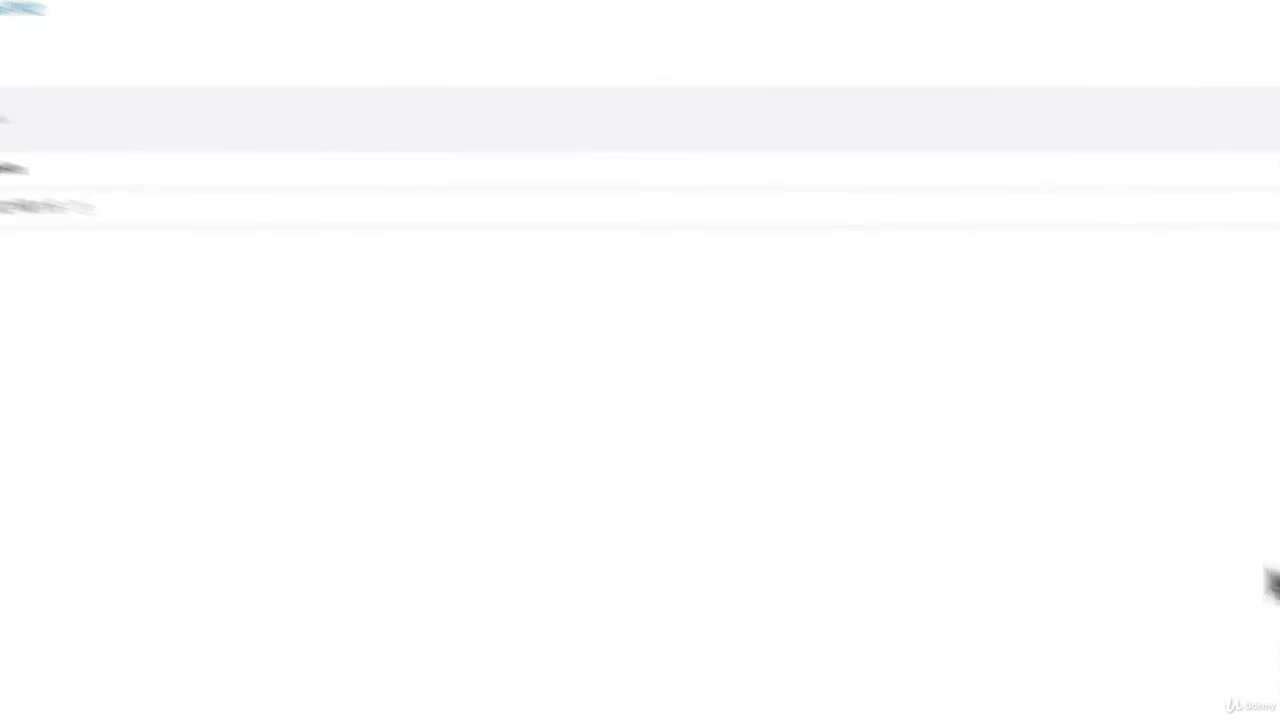
scroll(640, 360, up, 5)
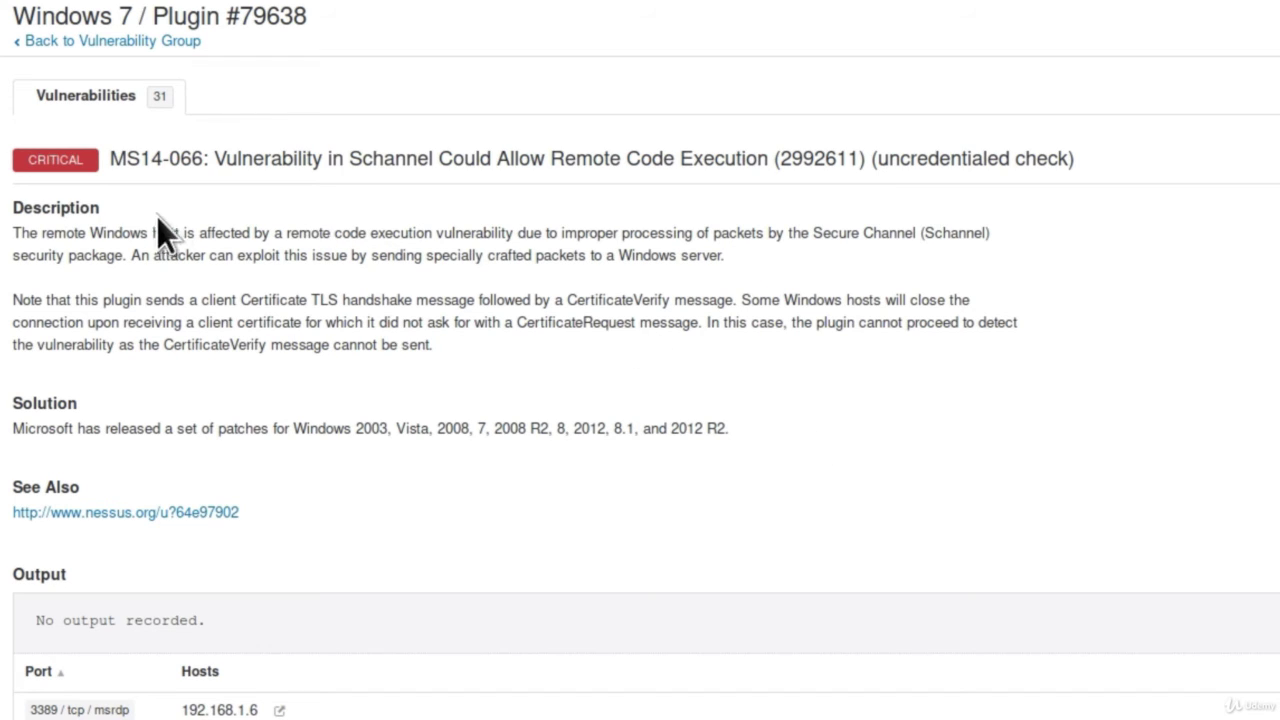
click(70, 42)
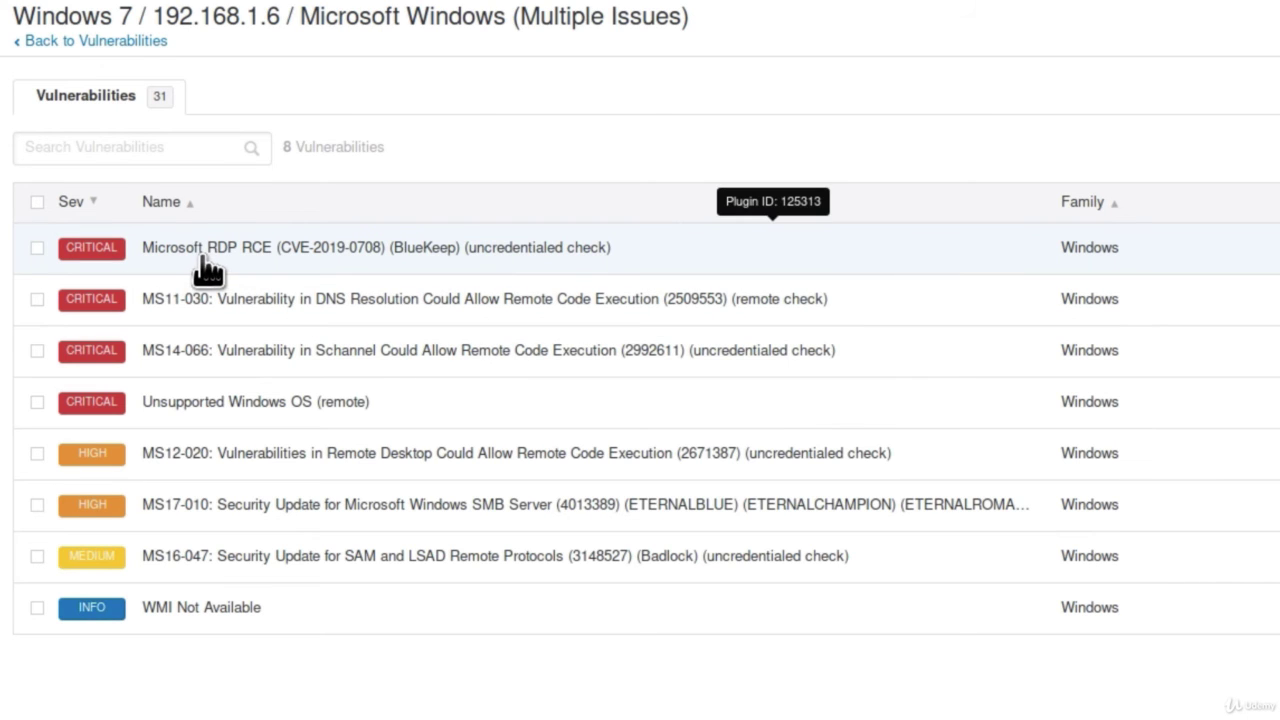
Read the Microsoft RDP RCE (CVE-2019-0708) BlueKeep finding's details and return to the vulnerability group
click(268, 252)
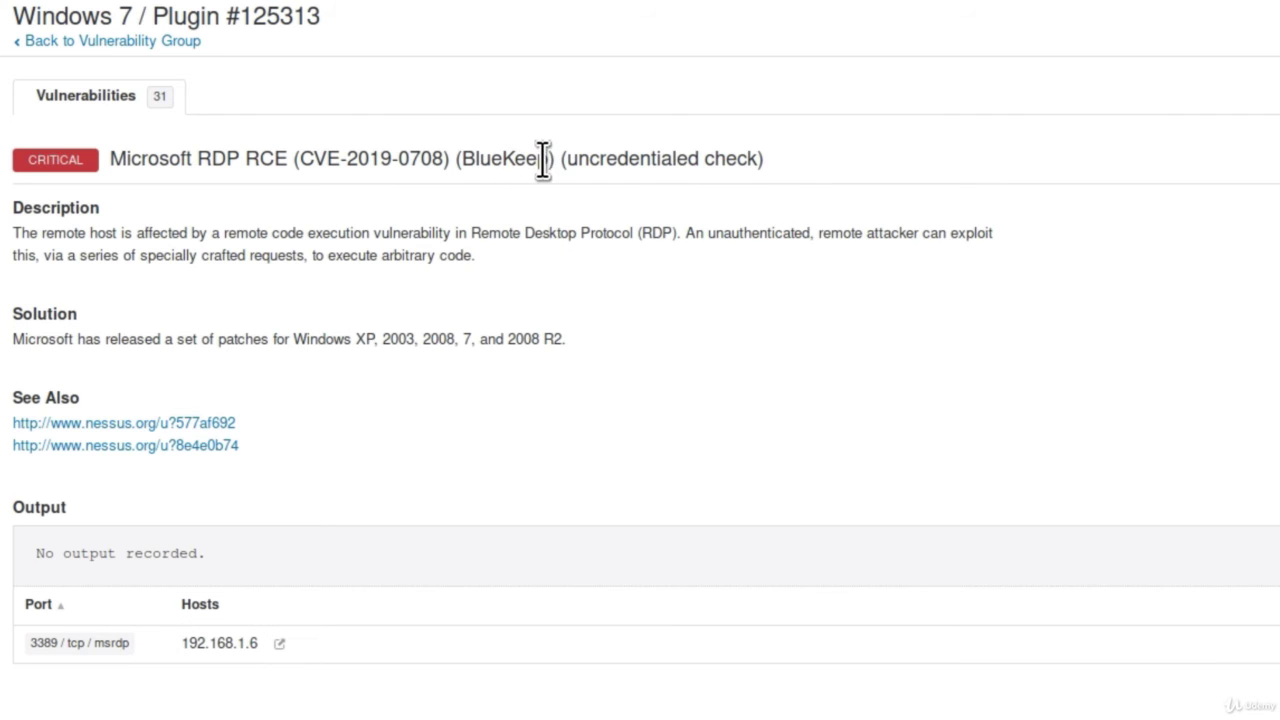
drag(551, 163, 466, 165)
click(520, 240)
click(86, 42)
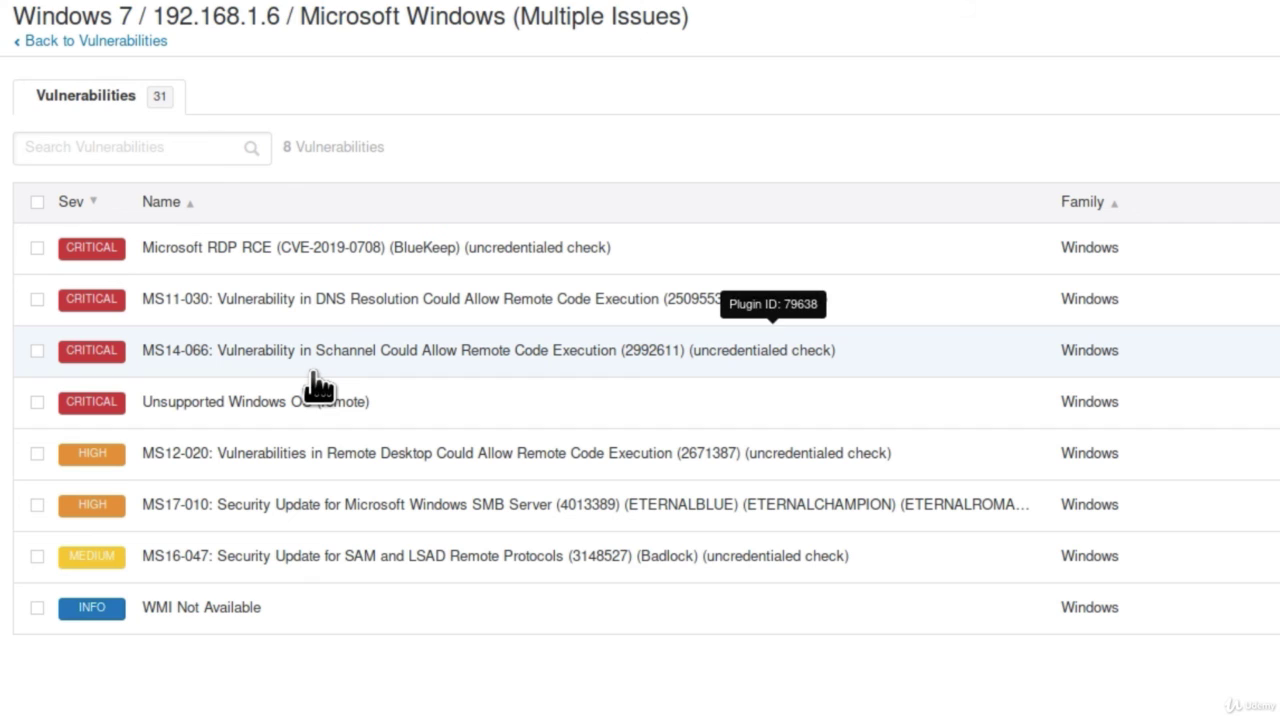